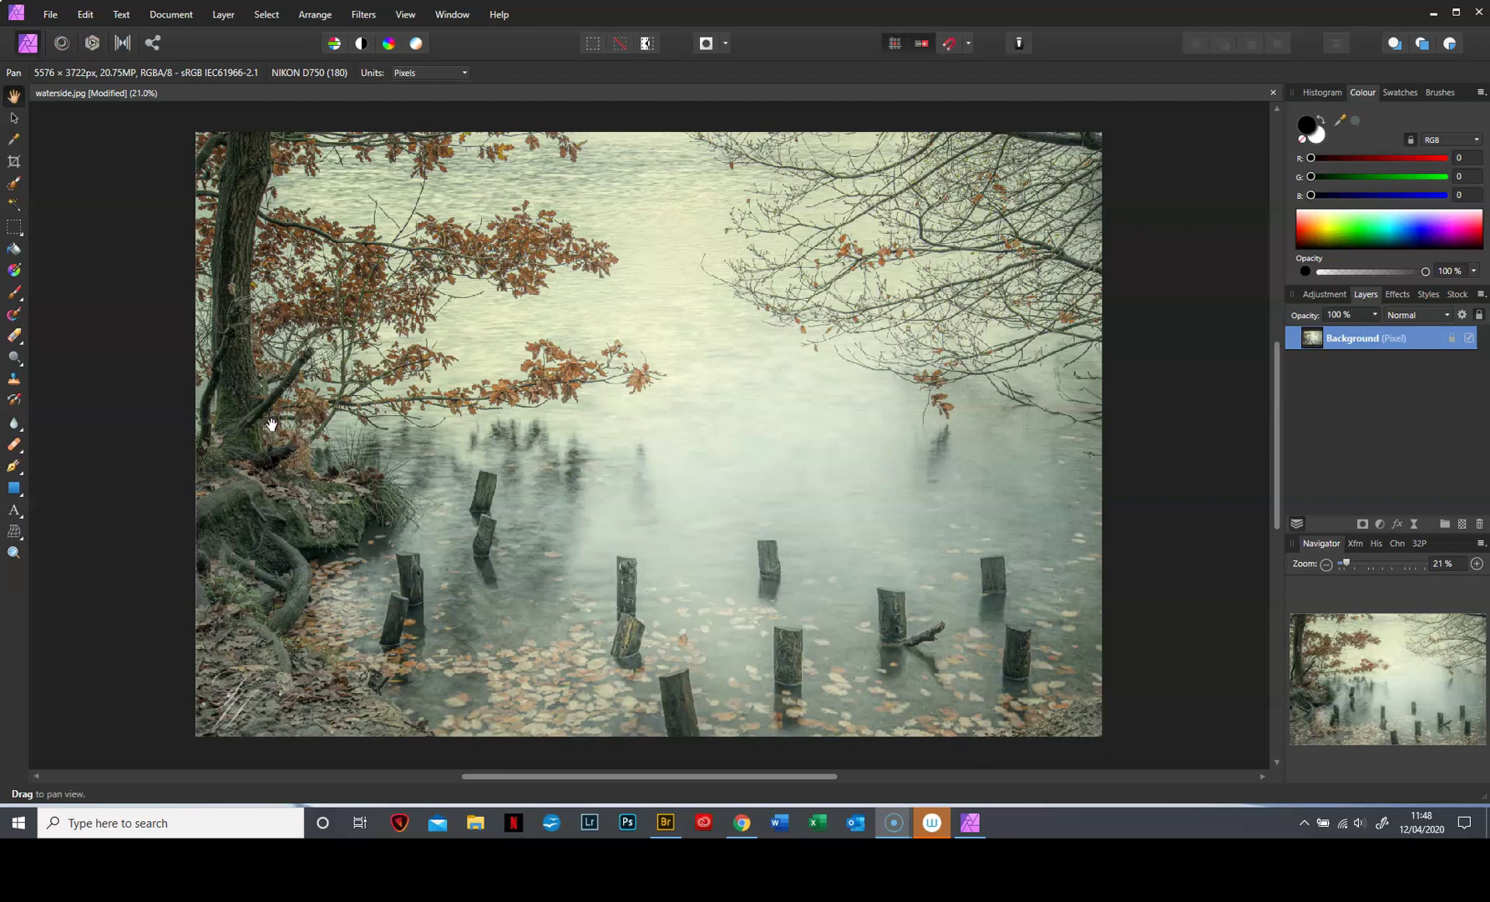
Bring up the Resize Canvas dialog with the anchor set at the centre
left_click(250, 343)
left_click(699, 433)
left_click(628, 377)
left_click(167, 17)
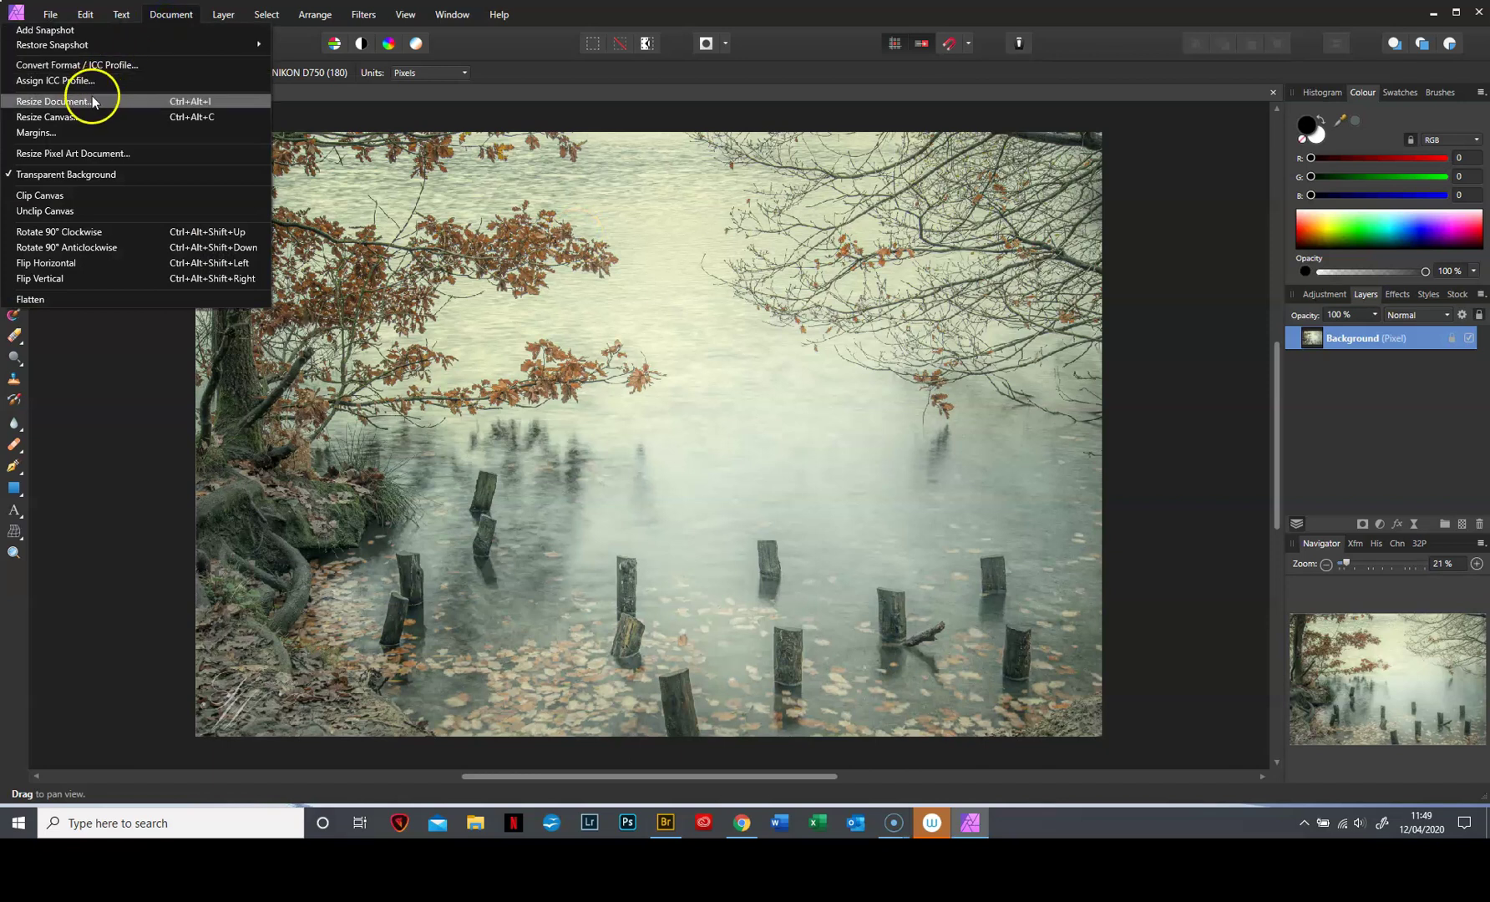
left_click(70, 120)
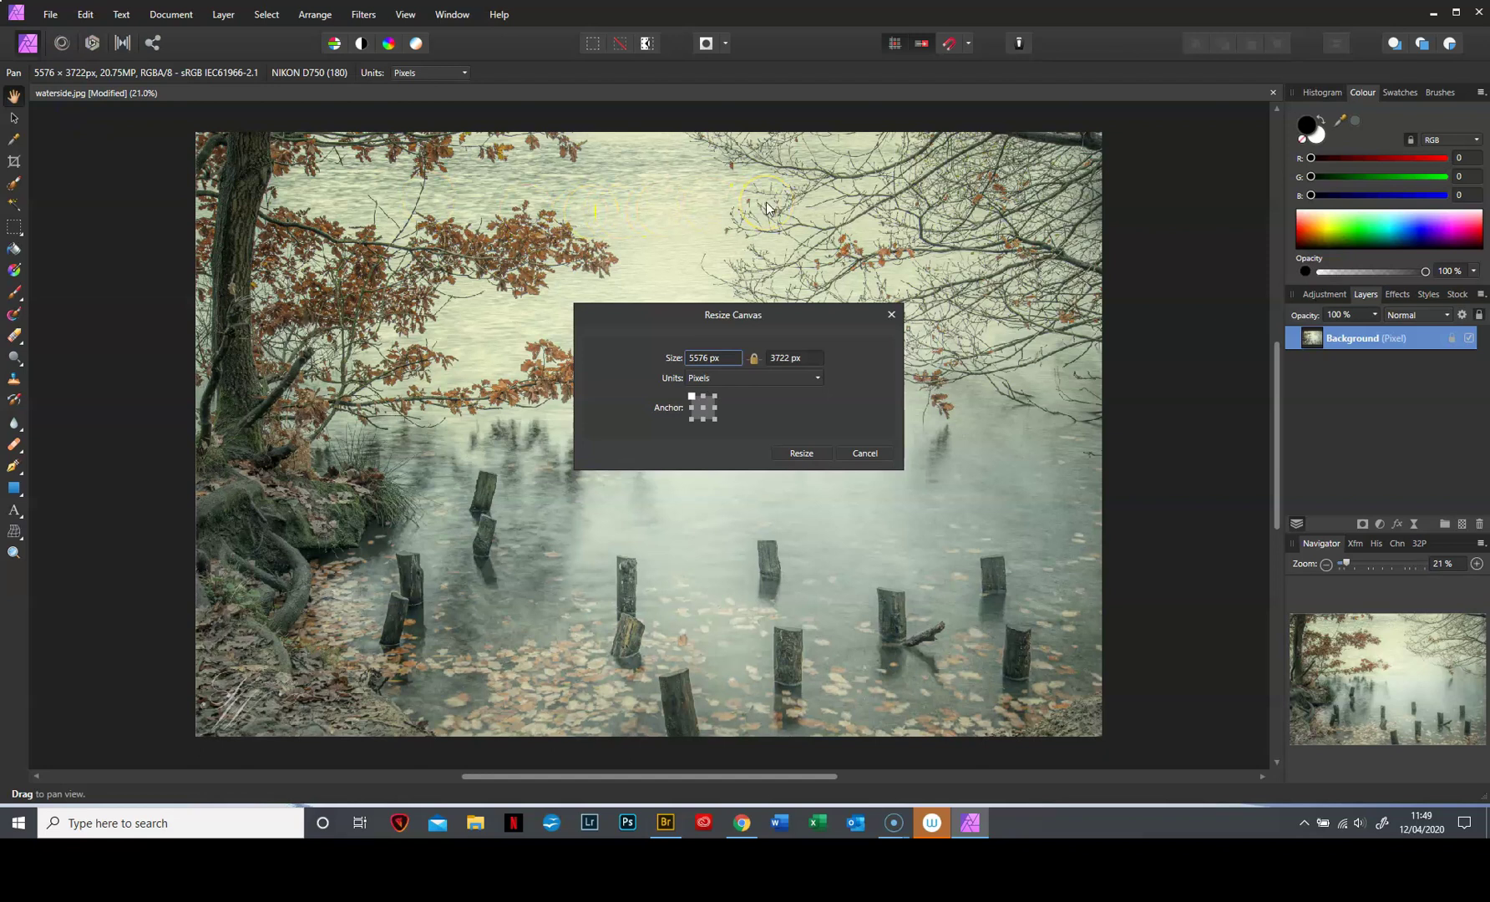
left_click(703, 409)
Toggle proportional sizing and show the canvas size in inches (23.233 × 15.508 in)
left_click(754, 359)
left_click(721, 381)
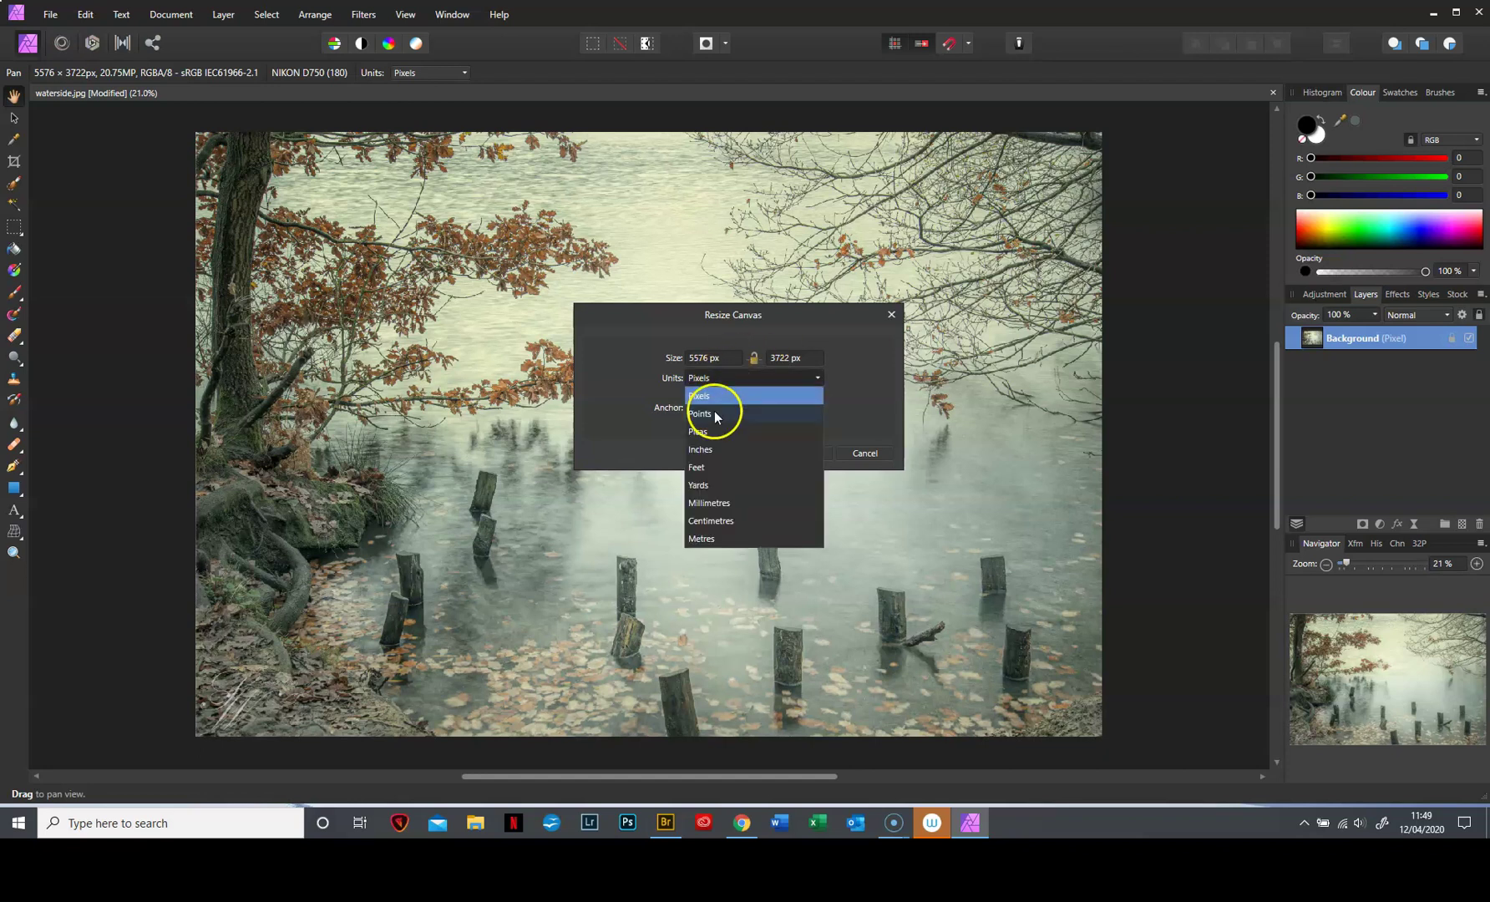
left_click(710, 445)
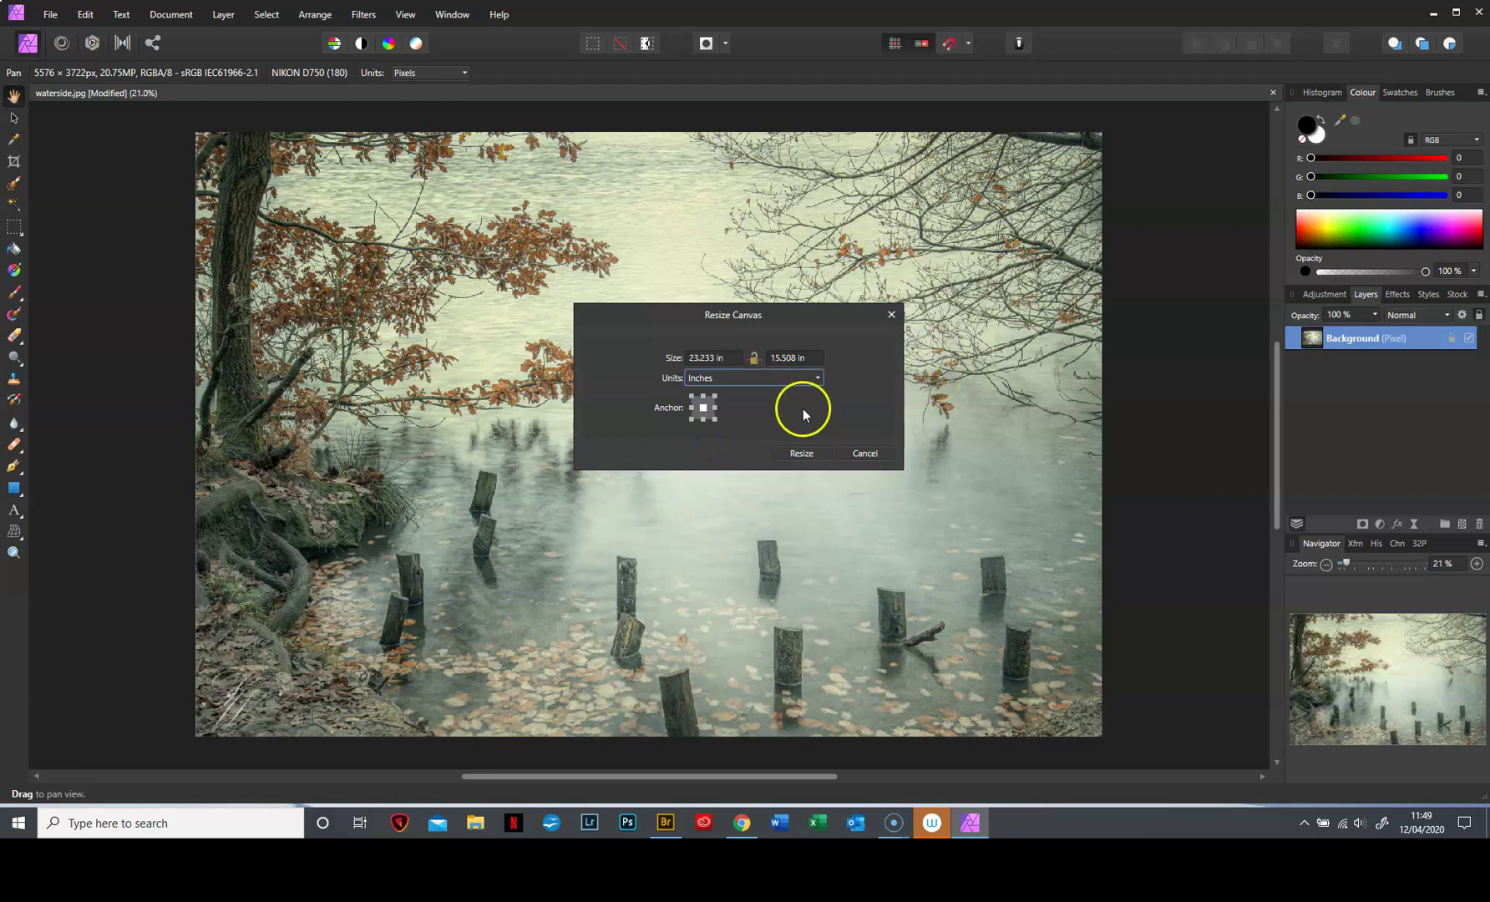
left_click(720, 358)
left_click(776, 362)
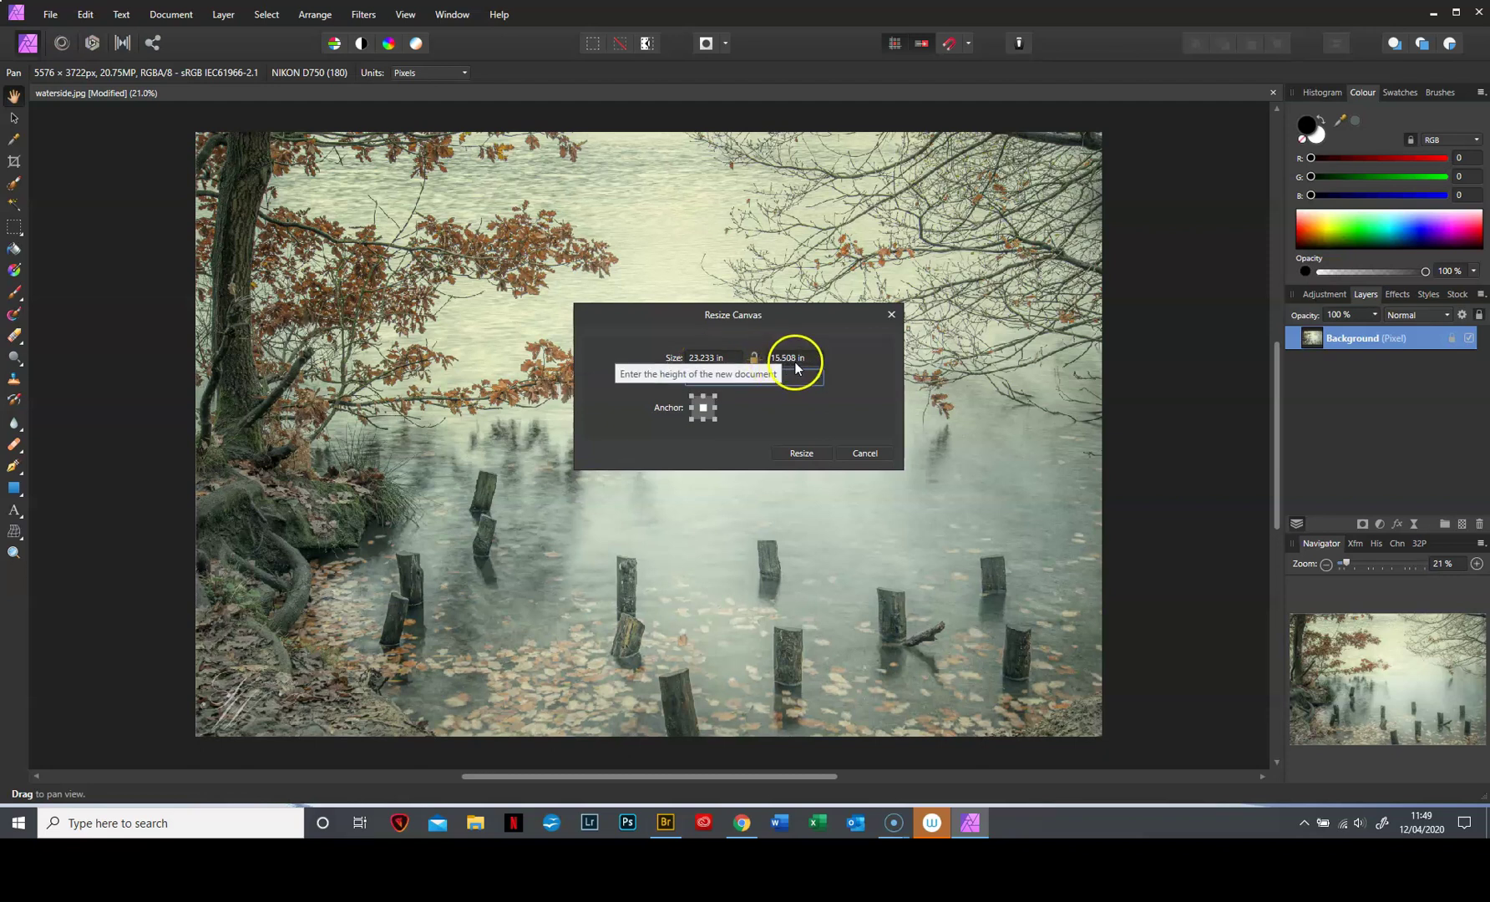
left_click(906, 303)
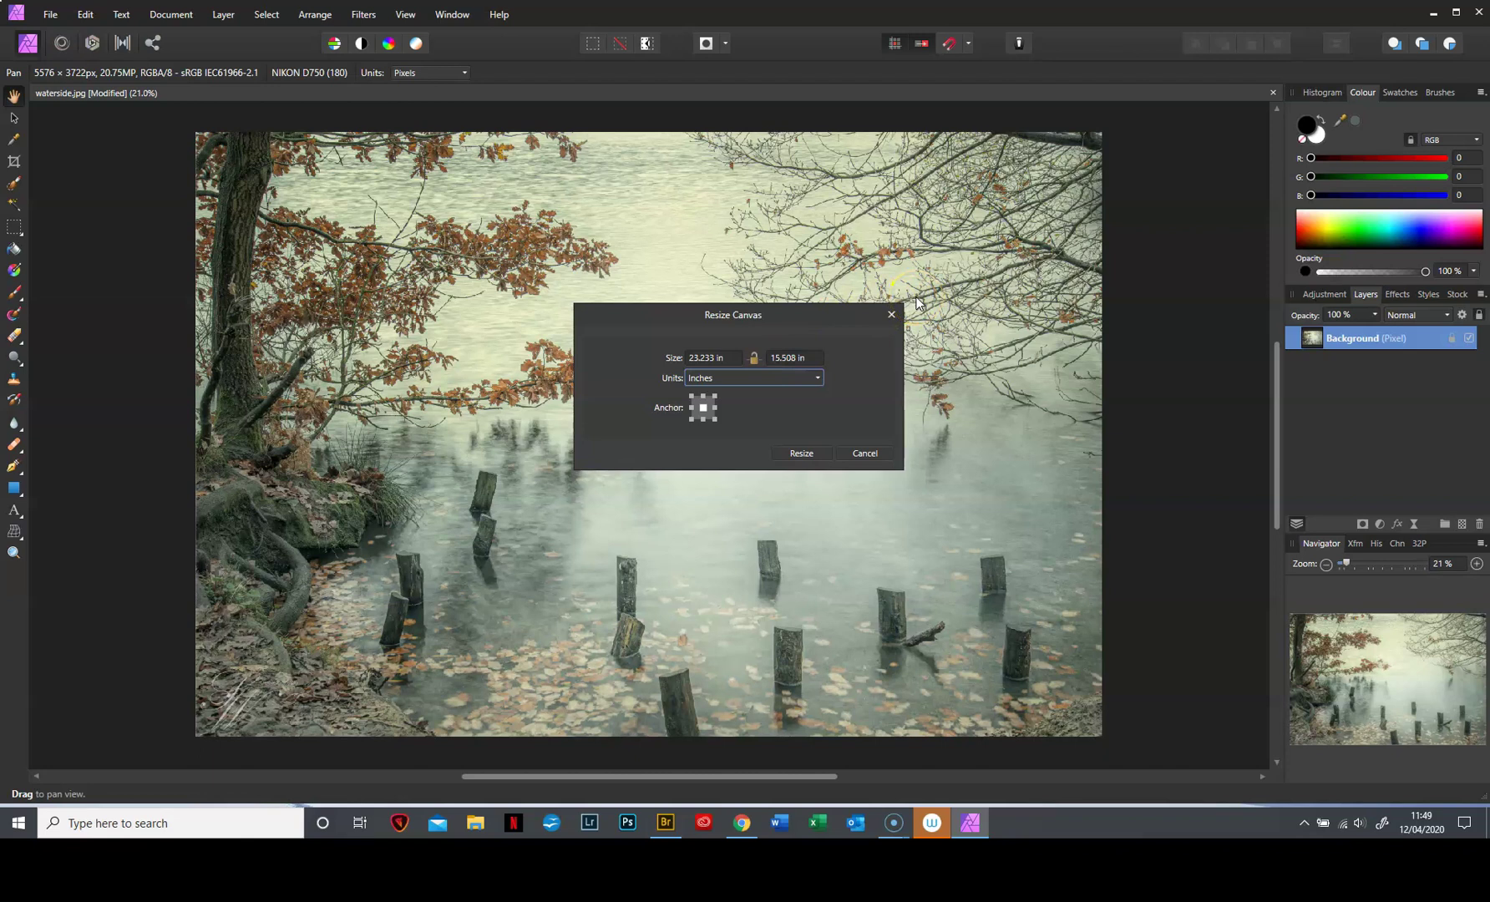
mouse_move(917, 303)
left_mouse_down()
mouse_move(799, 123)
mouse_move(702, 123)
mouse_move(707, 137)
left_mouse_up()
Resize the canvas to 27.233 × 19.508 in, adding 2 inches on every side
left_click(698, 359)
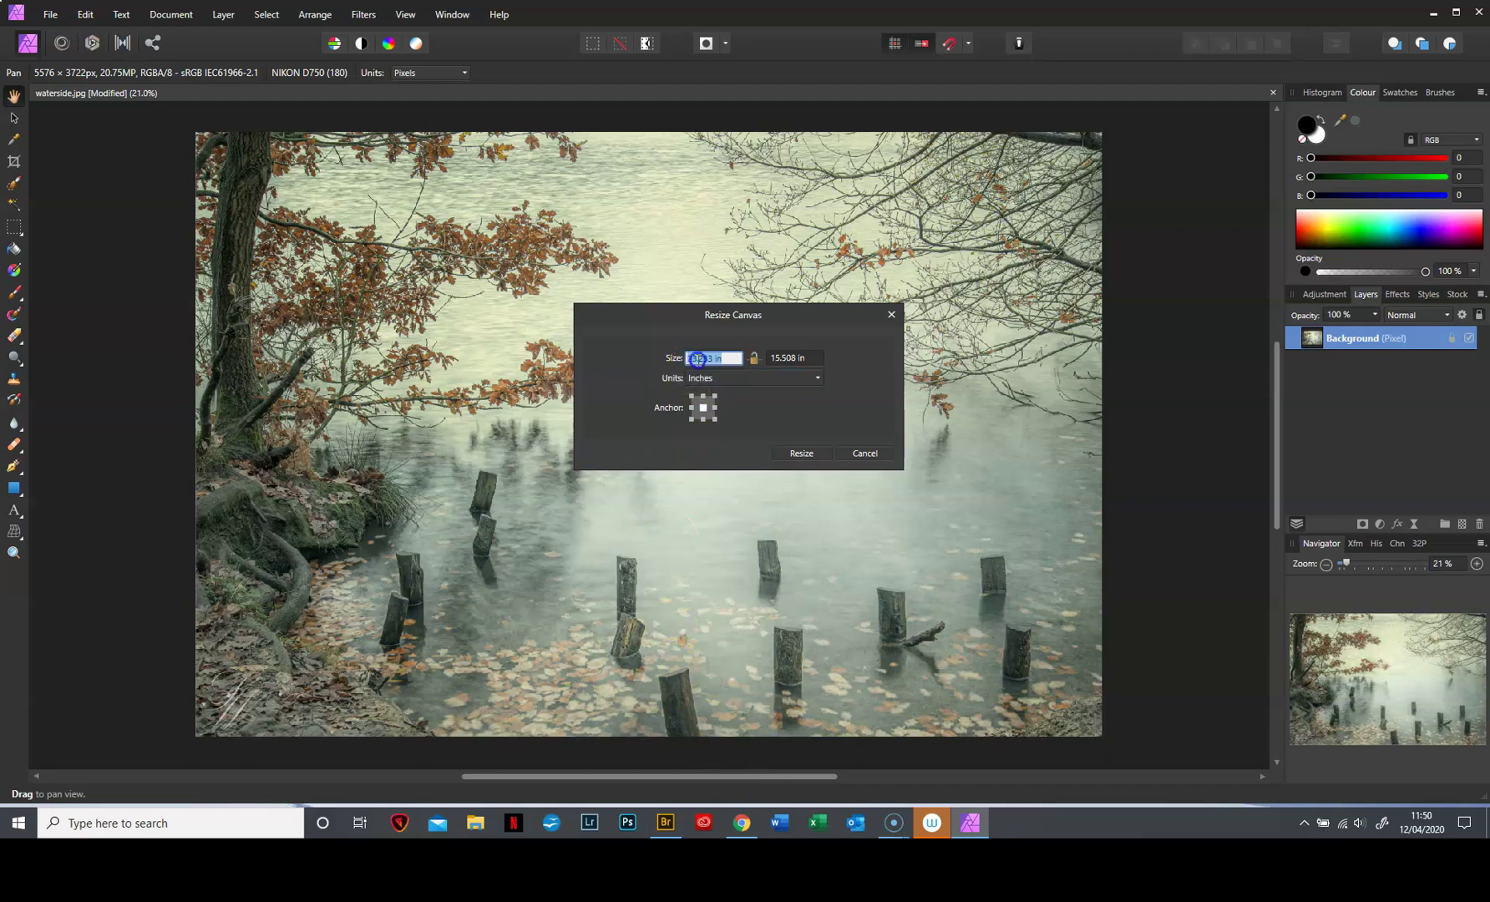
left_click(703, 359)
key("BackSpace")
type("7")
left_click(778, 358)
left_click_drag(778, 357, 833, 367)
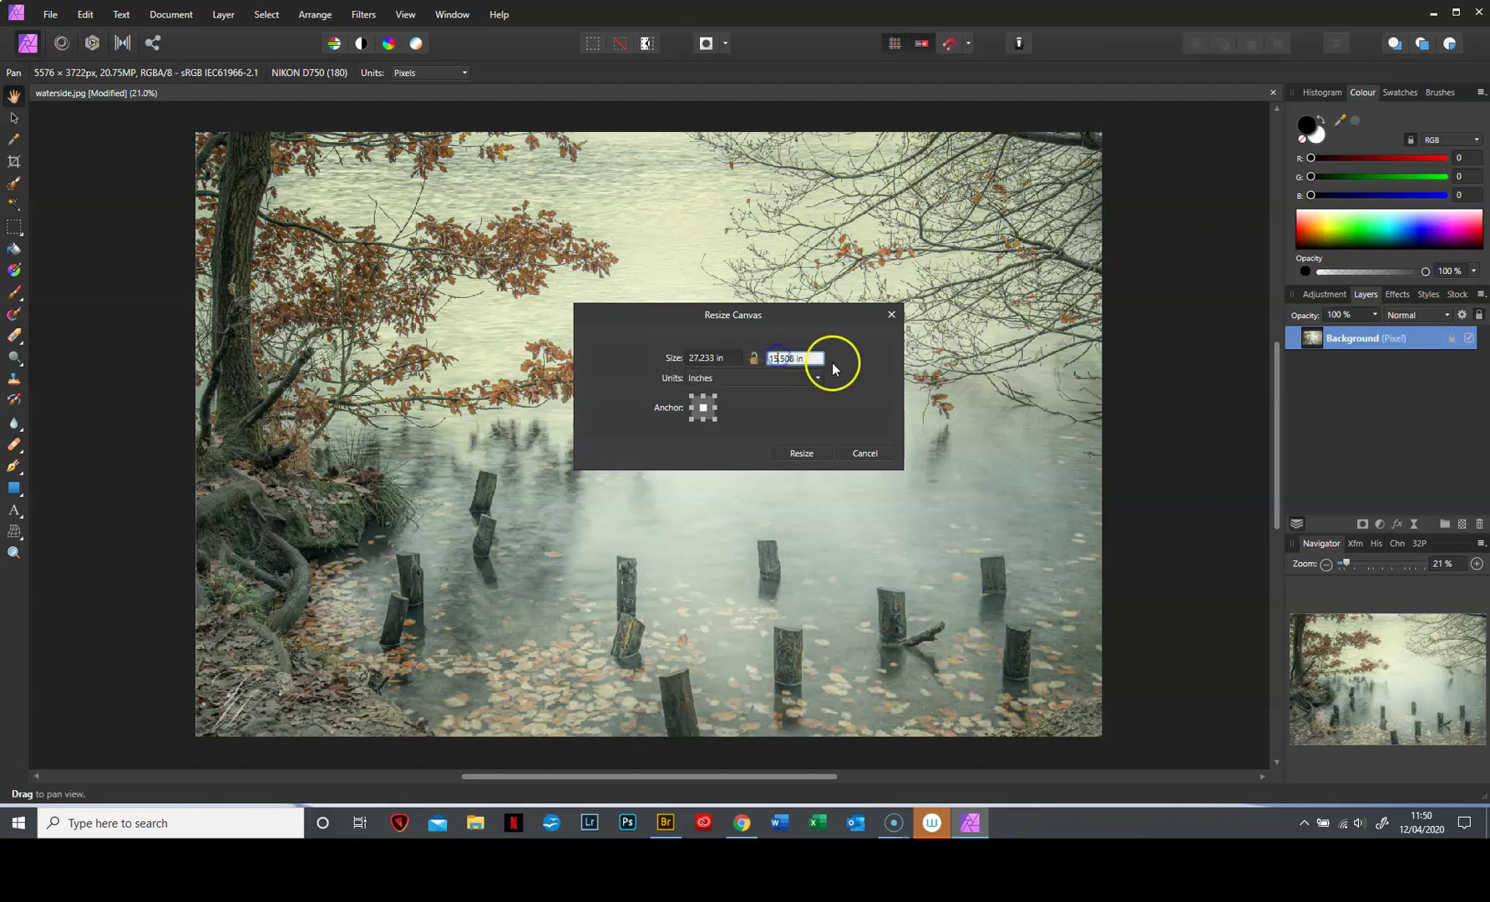
key("BackSpace")
type("9")
left_click(801, 454)
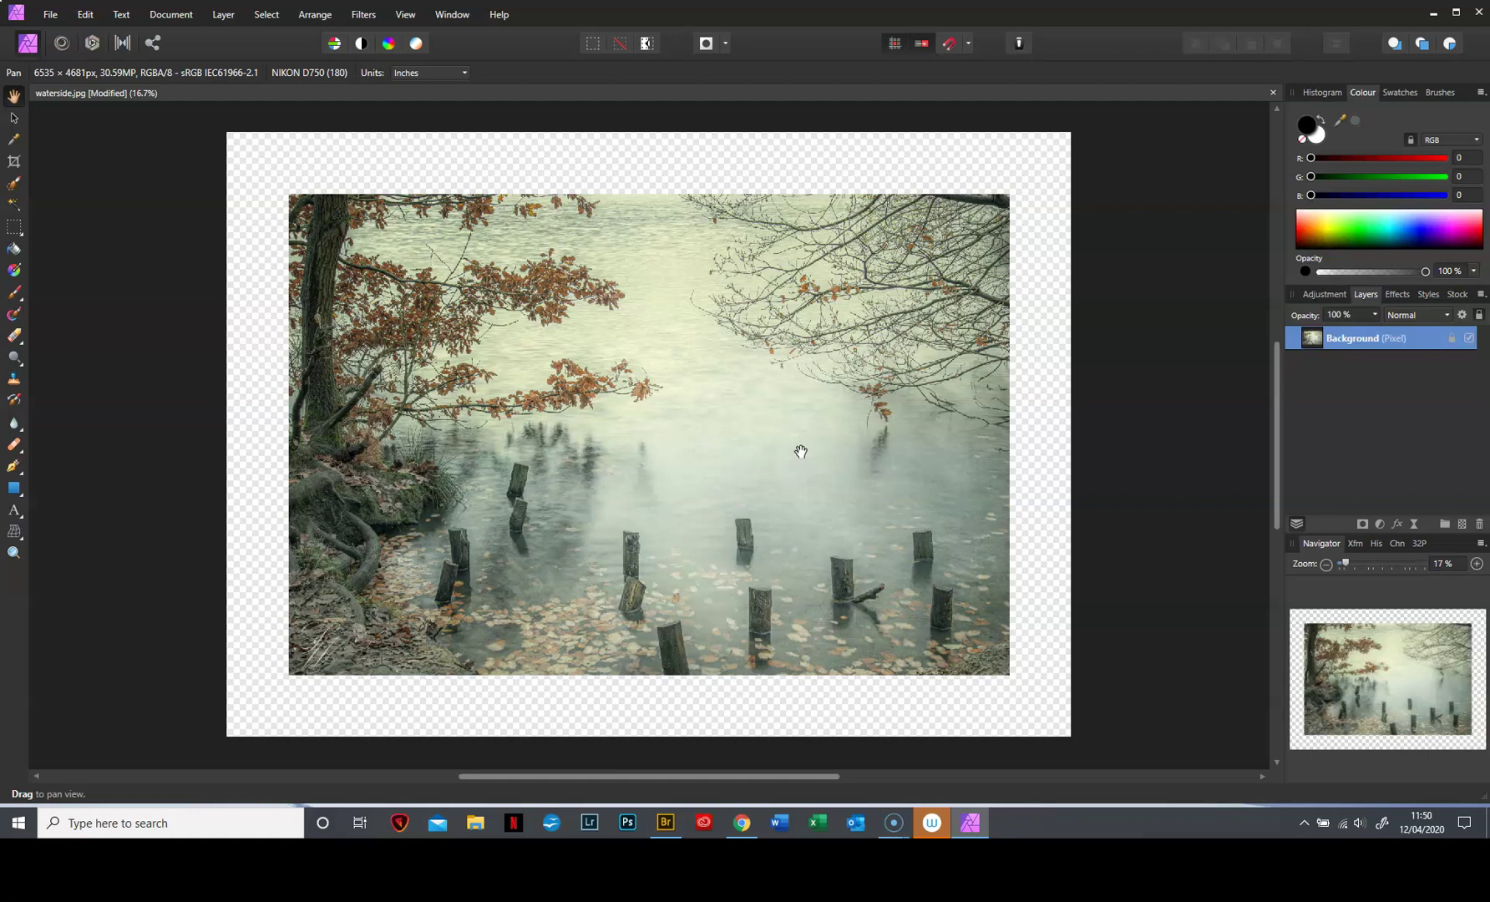
Start Edit > Matte and preview white, then black, then a custom-colour border
left_click(89, 15)
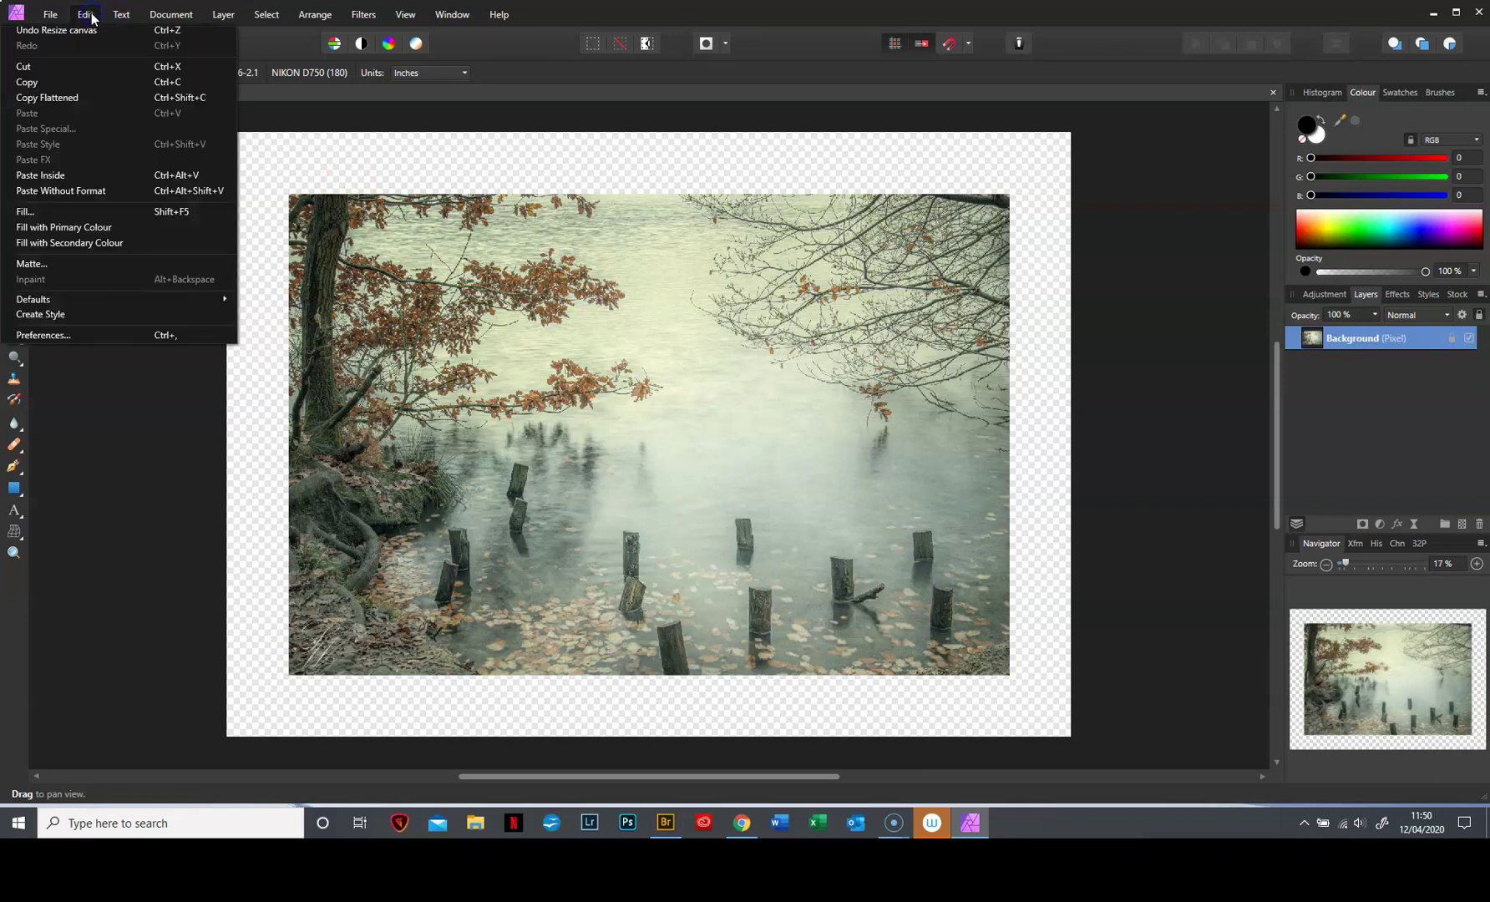
left_click(38, 264)
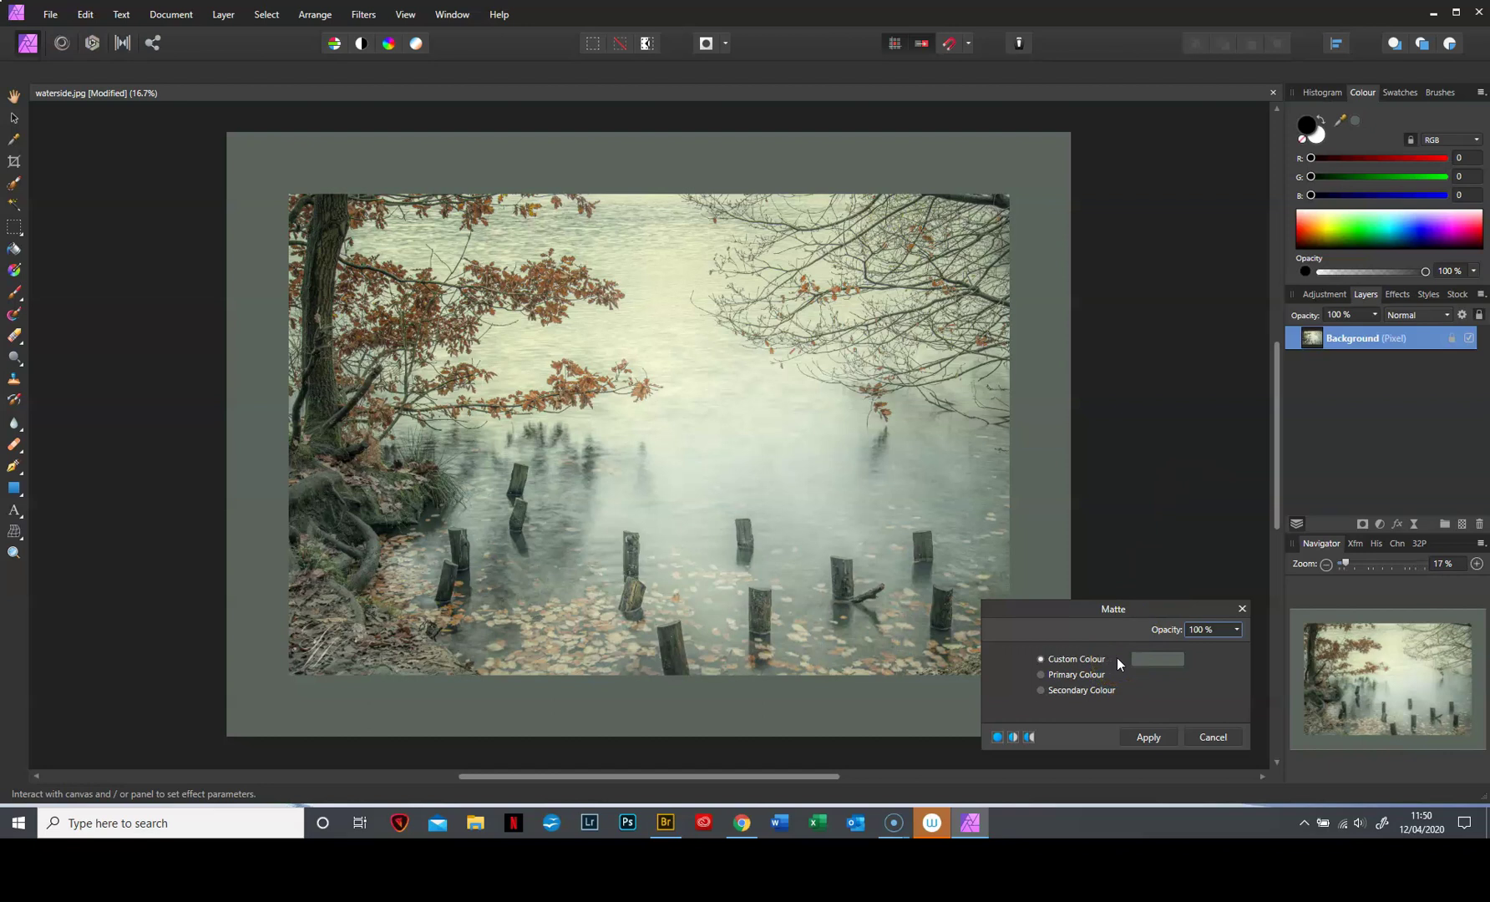
left_click(1042, 675)
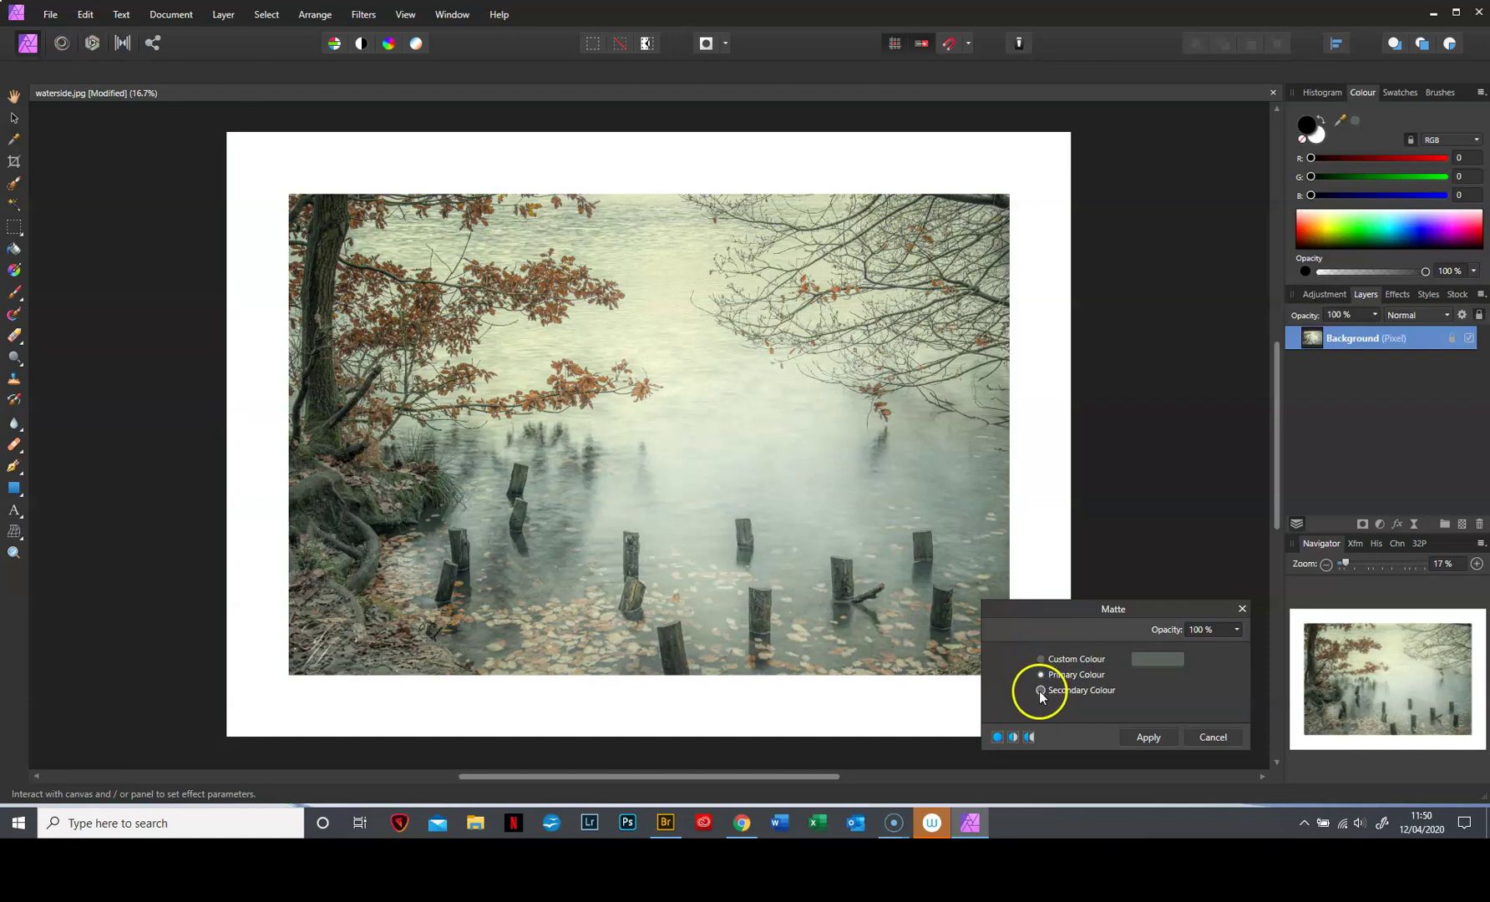
left_click(1042, 691)
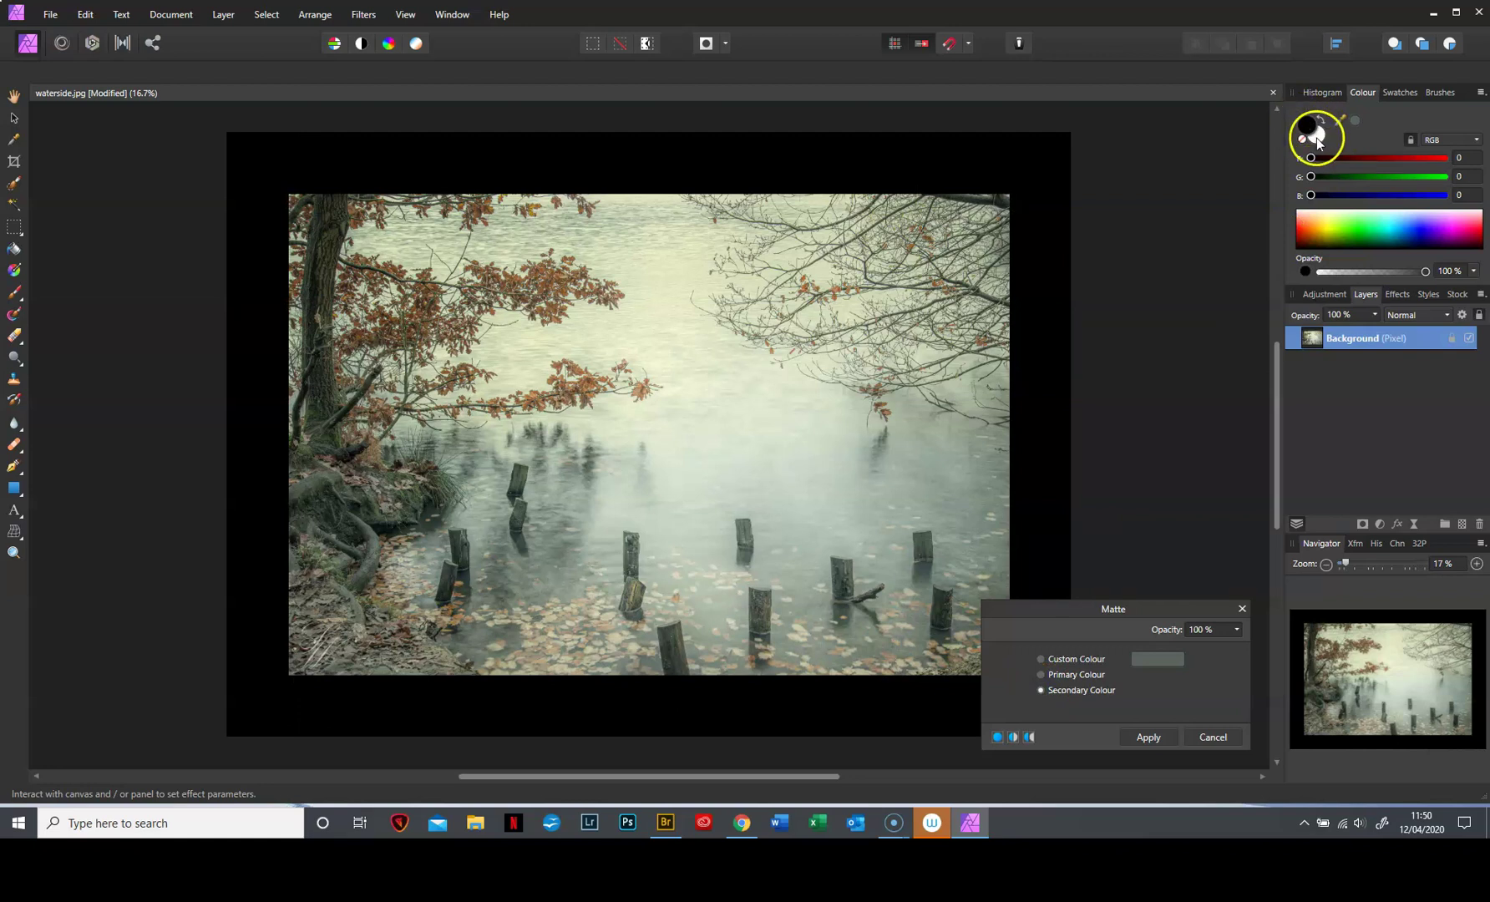
left_click(1042, 660)
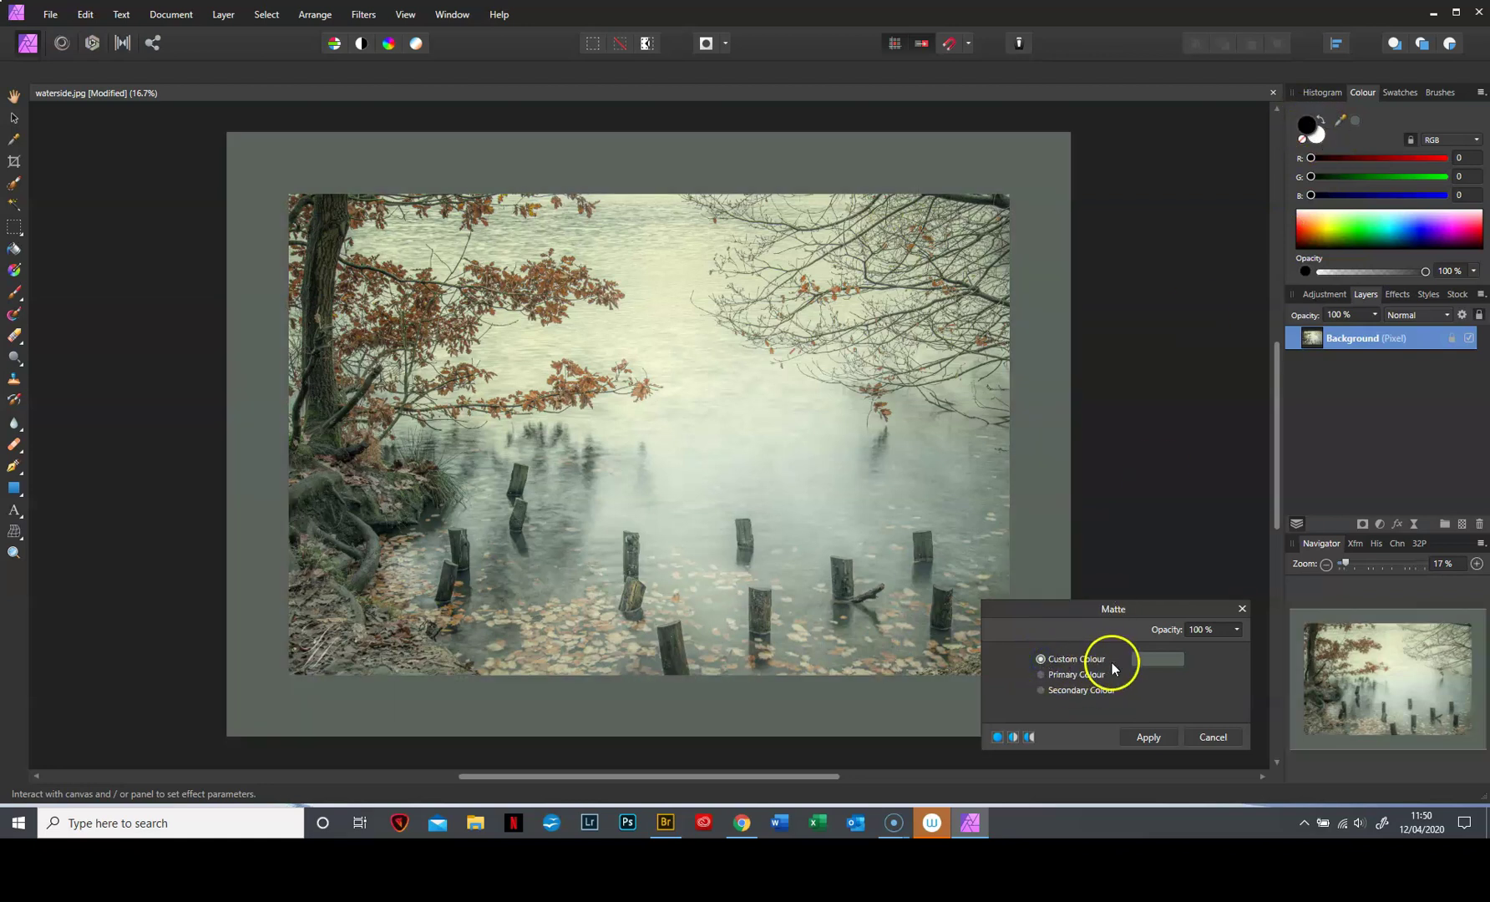
Try matte colours by raising red and sampling an orange-brown from the photo
left_click(1160, 660)
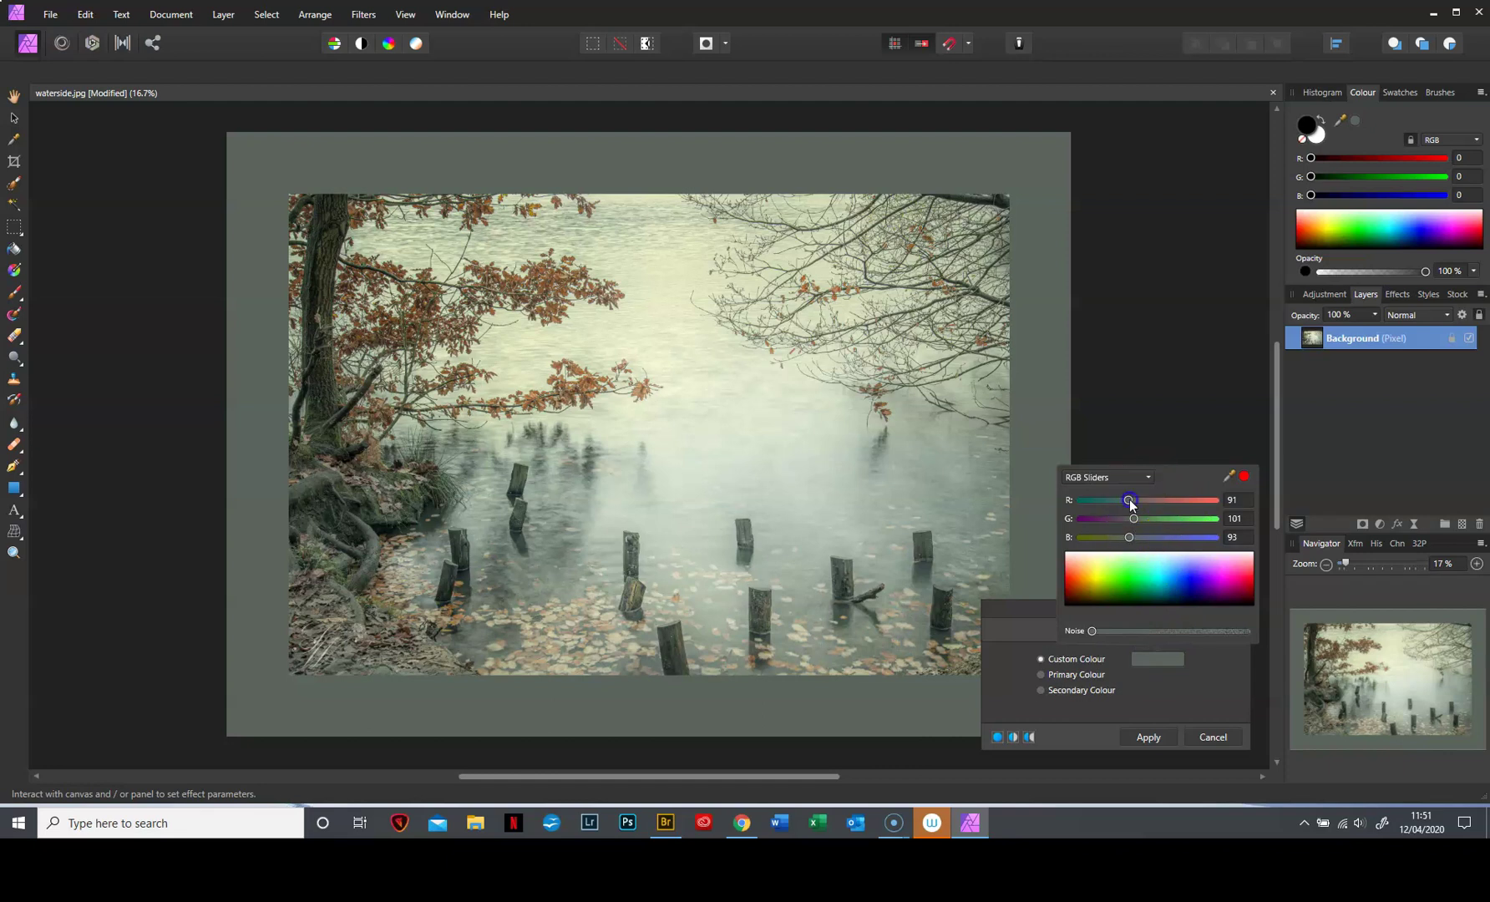
left_click_drag(1130, 502, 1115, 538)
left_click_drag(1228, 475, 717, 404)
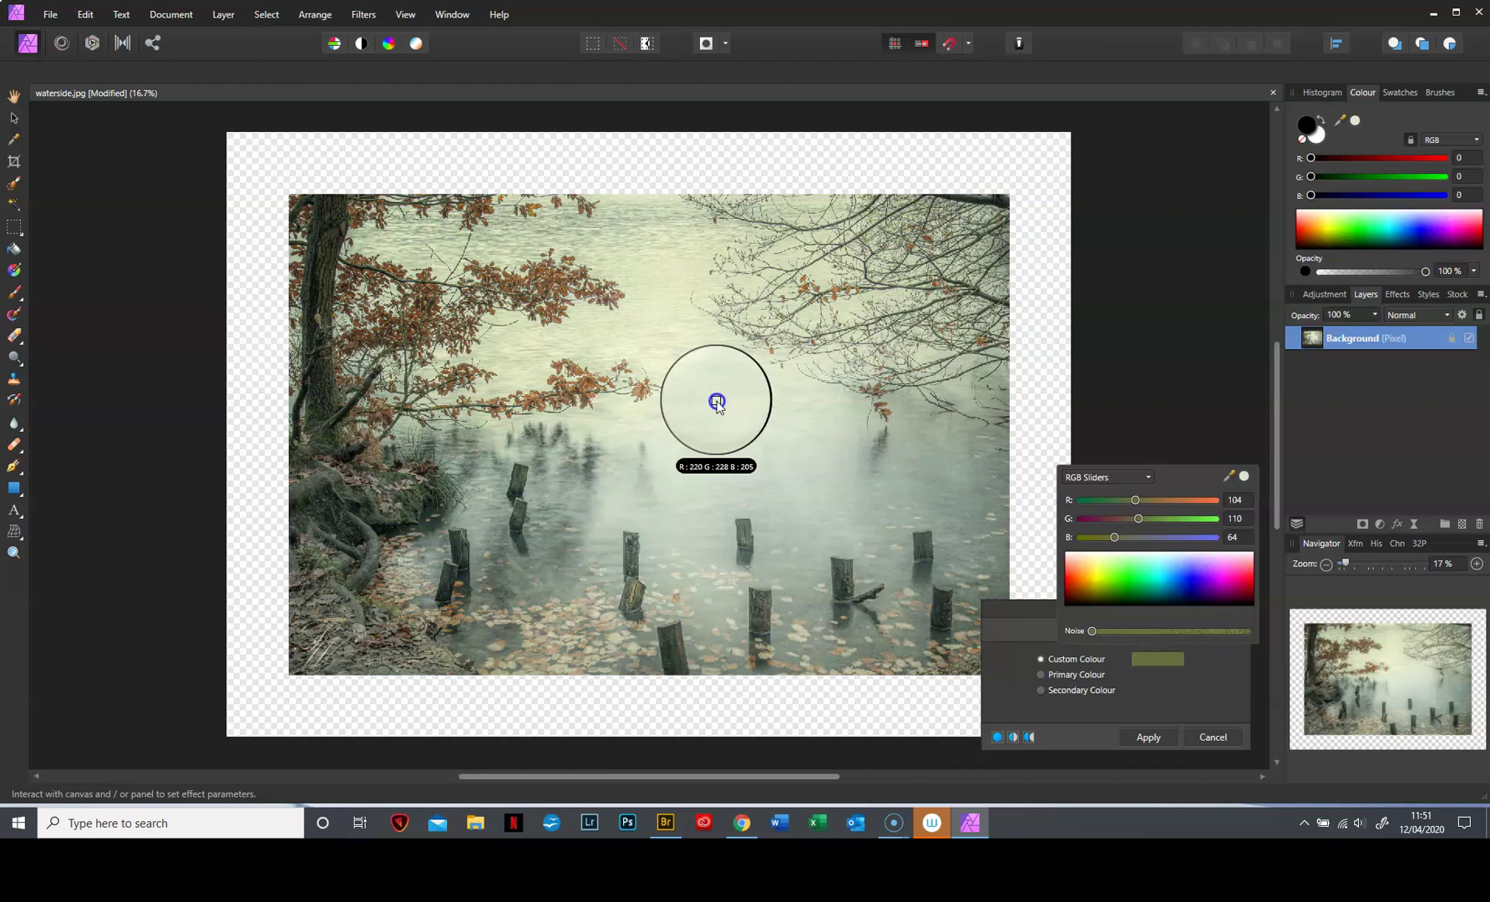
left_click_drag(717, 404, 545, 278)
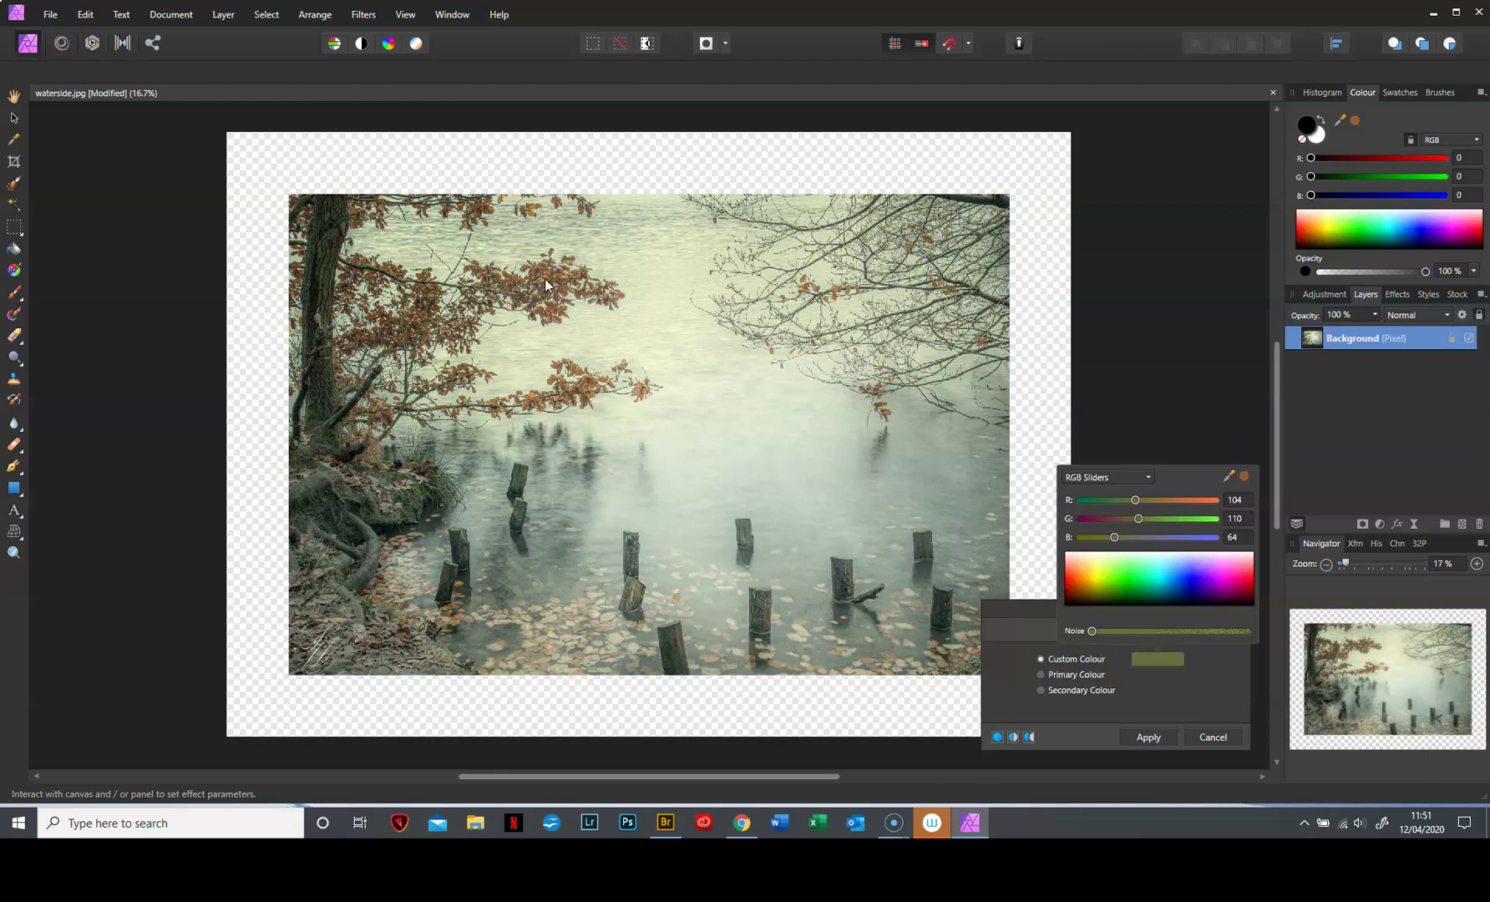
left_click(1245, 477)
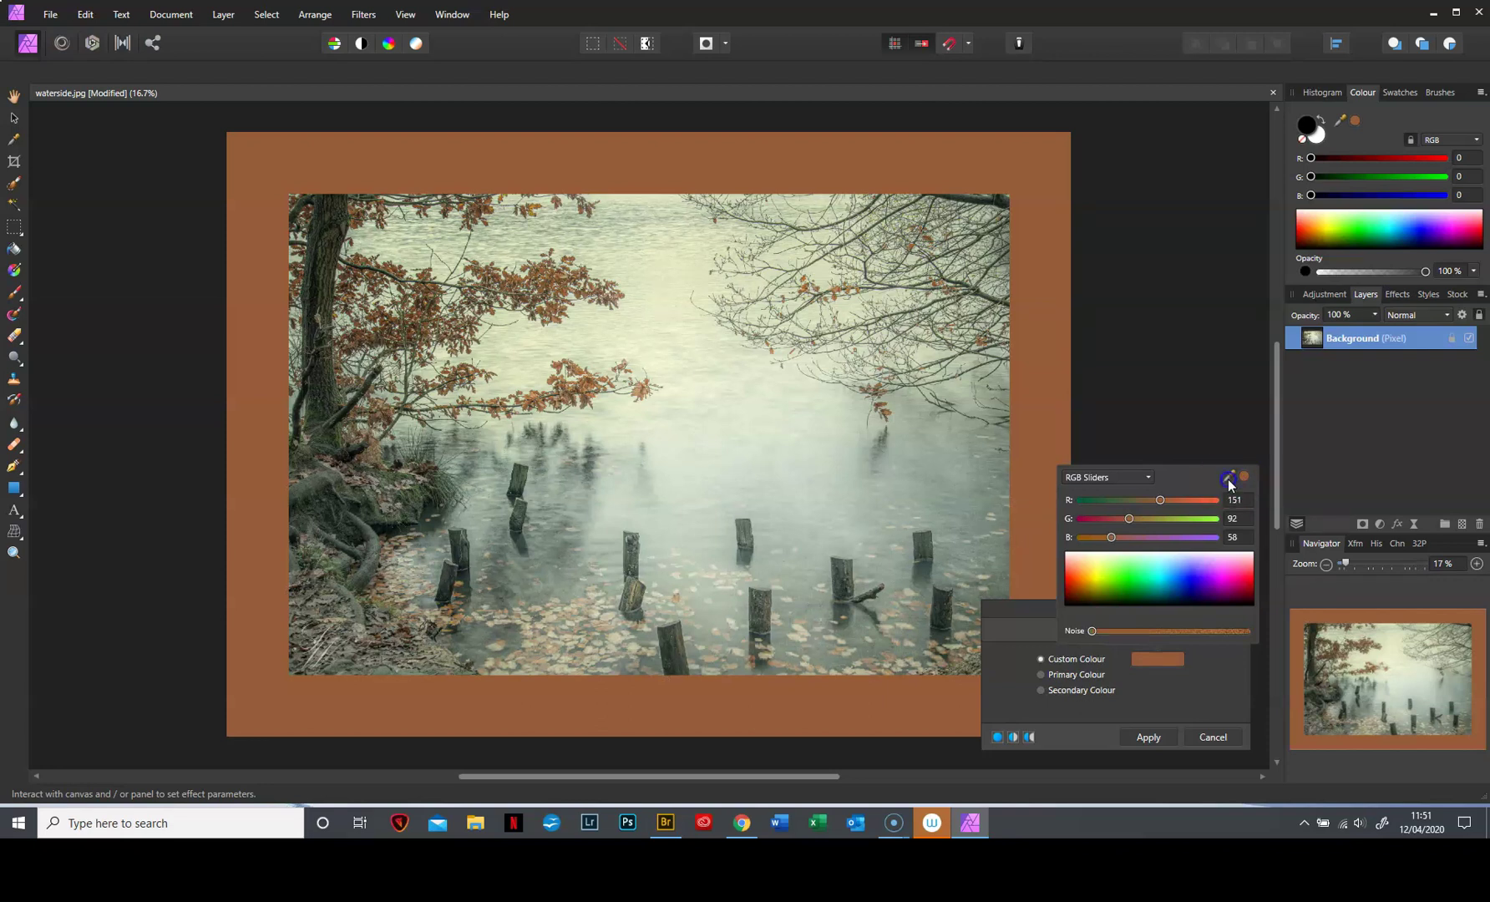
Sample grey-greens from the water, settling on a darker RGB 87, 93, 83
left_click_drag(1228, 479, 554, 498)
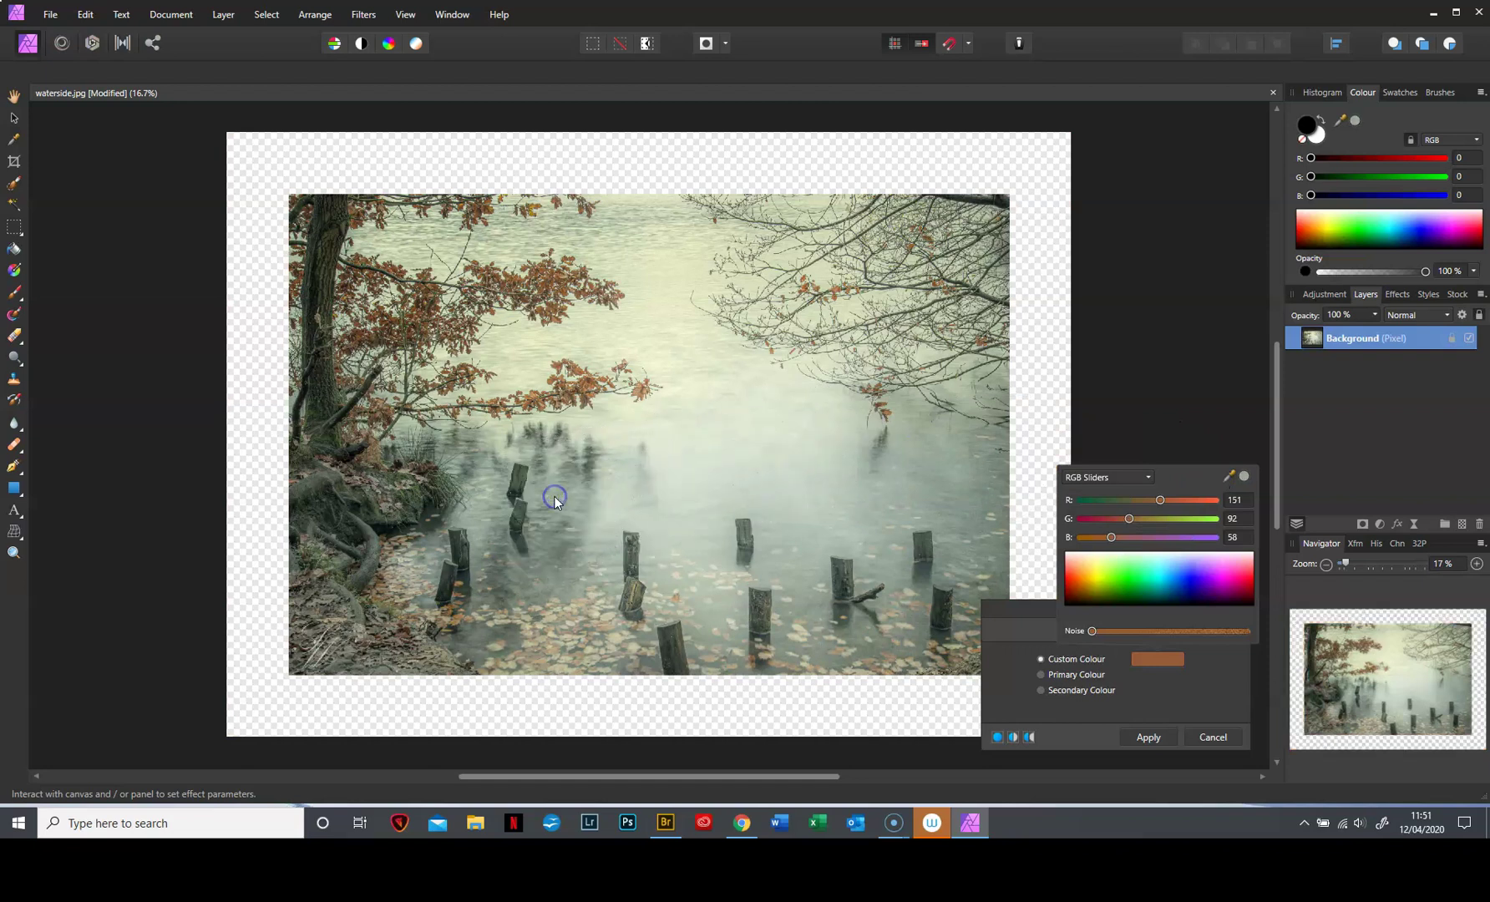
left_click(1245, 476)
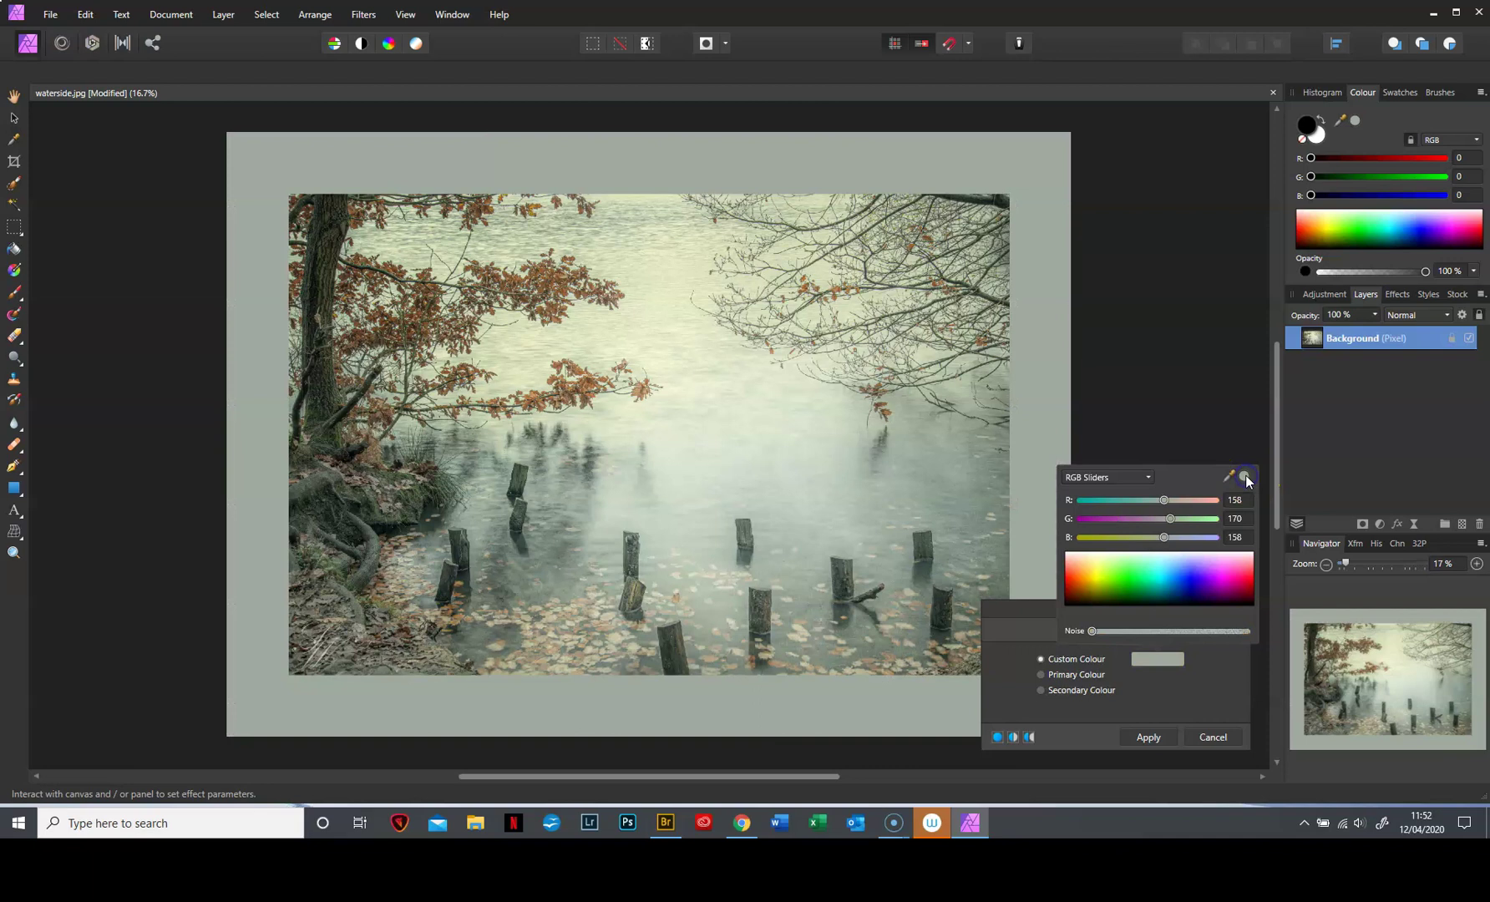
left_click(1229, 476)
left_click_drag(762, 523, 496, 595)
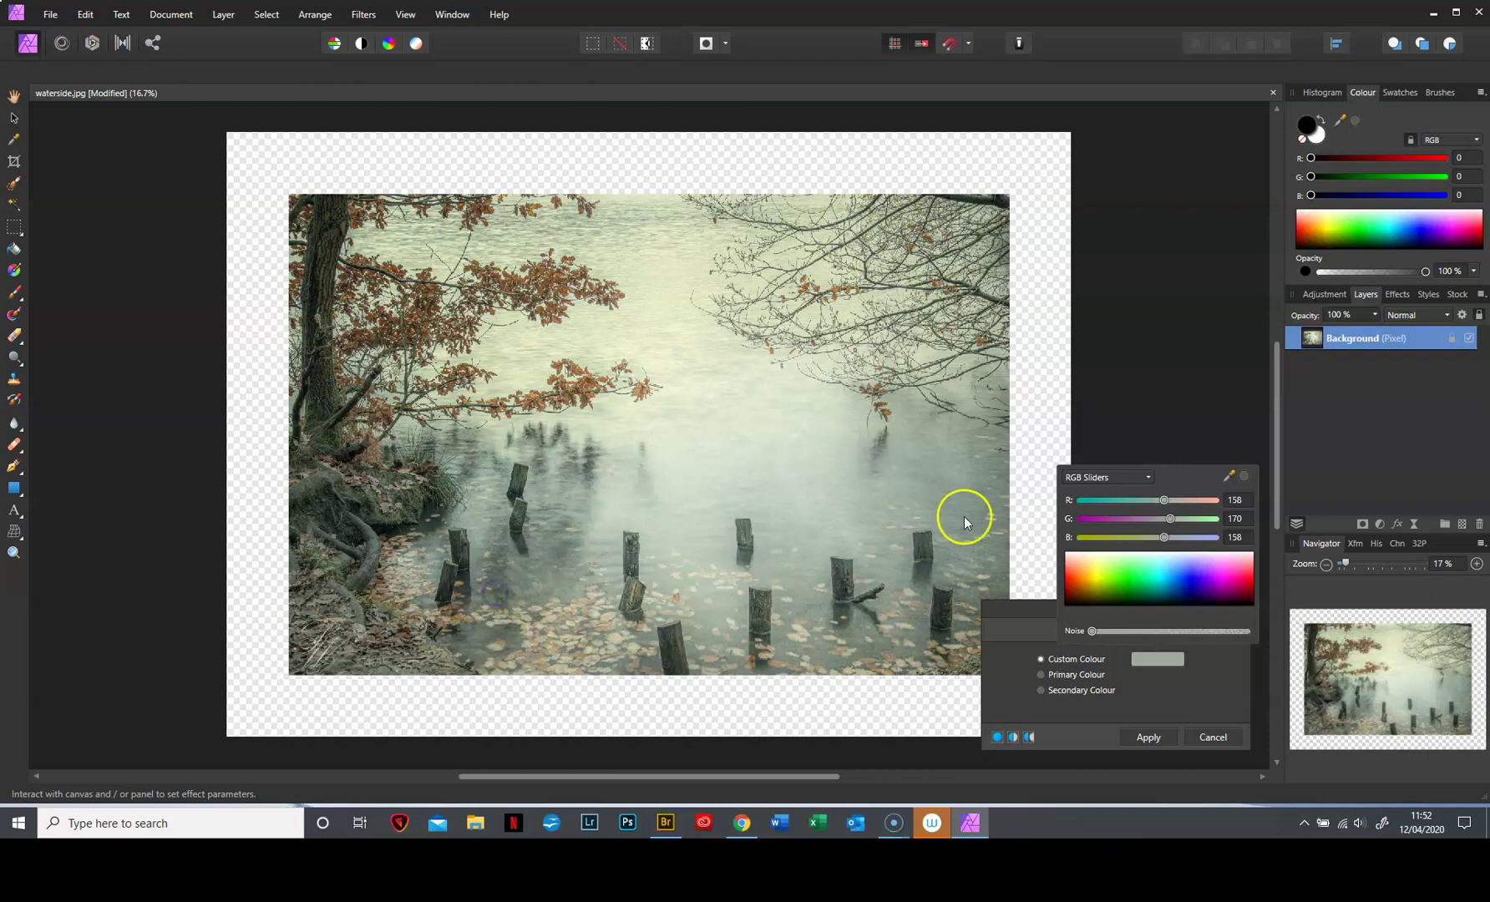
left_click(1247, 474)
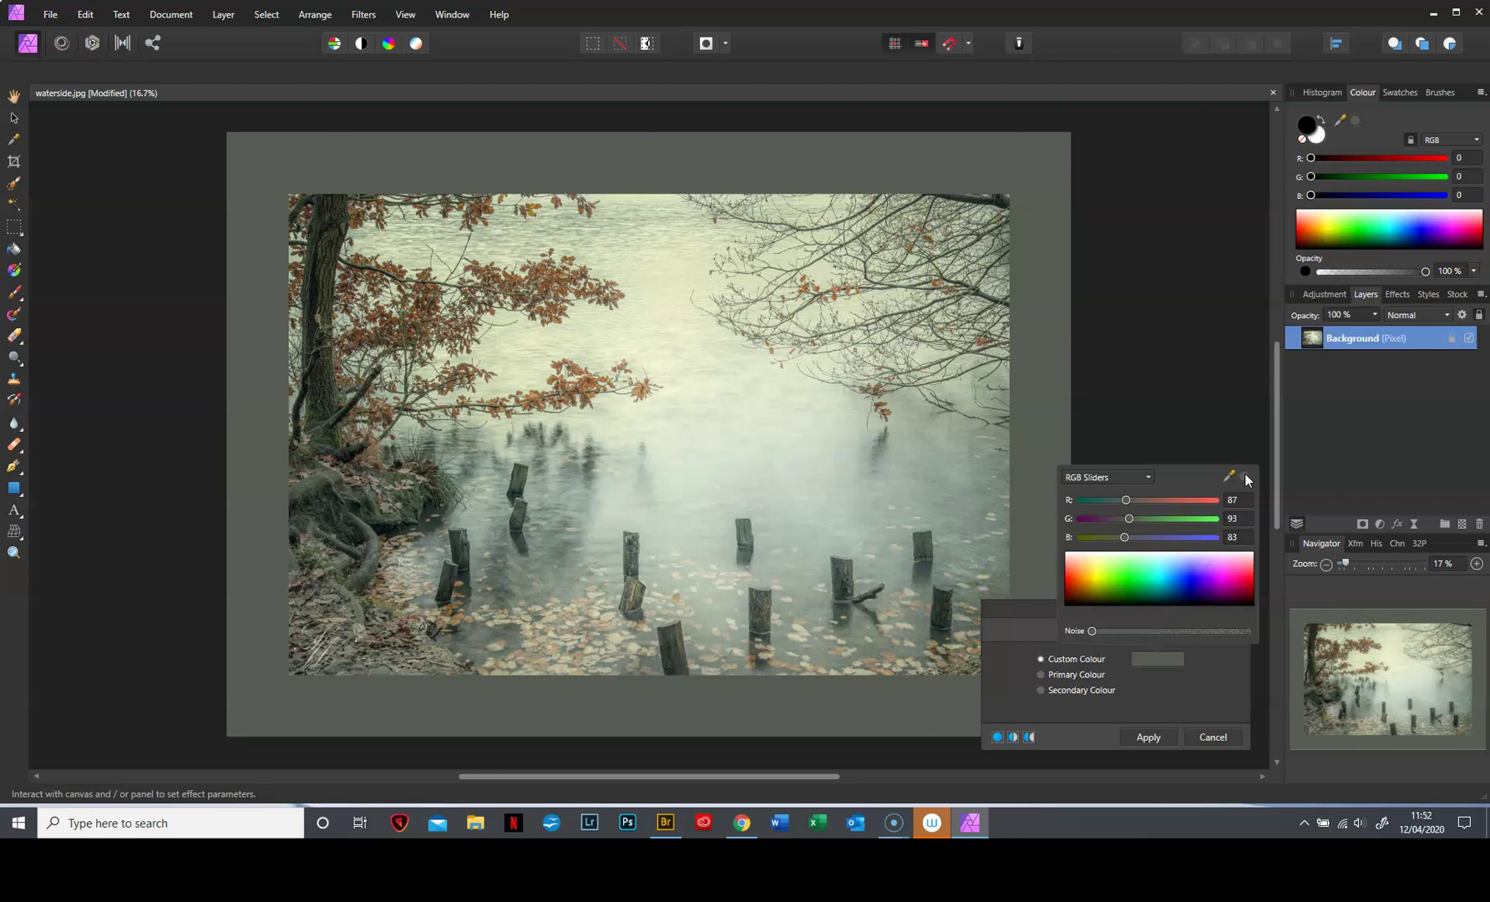
Apply the darker grey-green matte as a solid border around the photo
left_click(1194, 679)
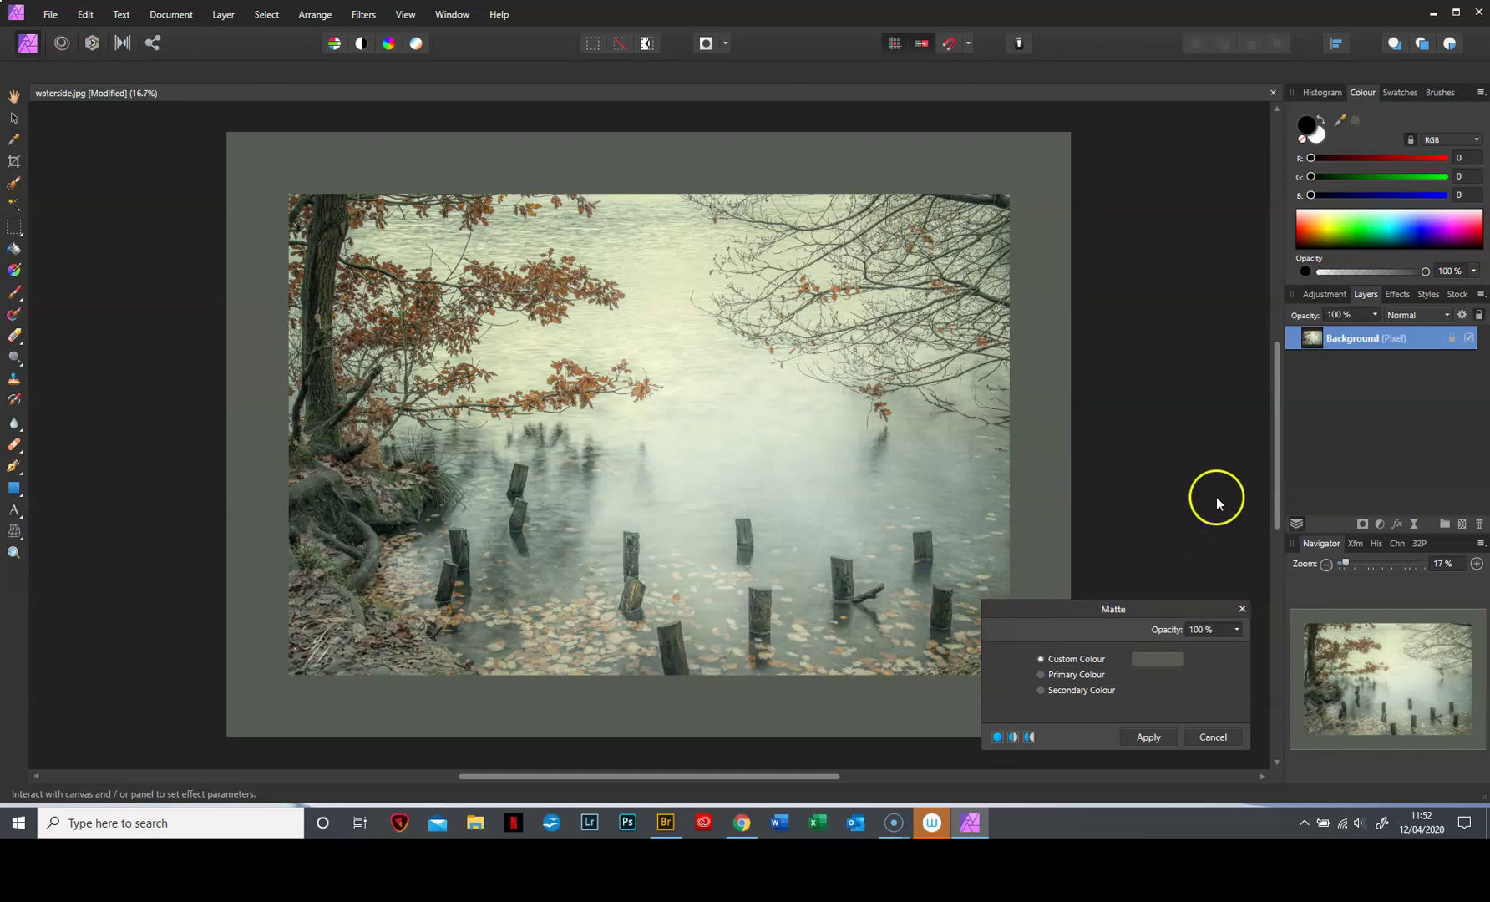
left_click(1149, 737)
left_click(1138, 582)
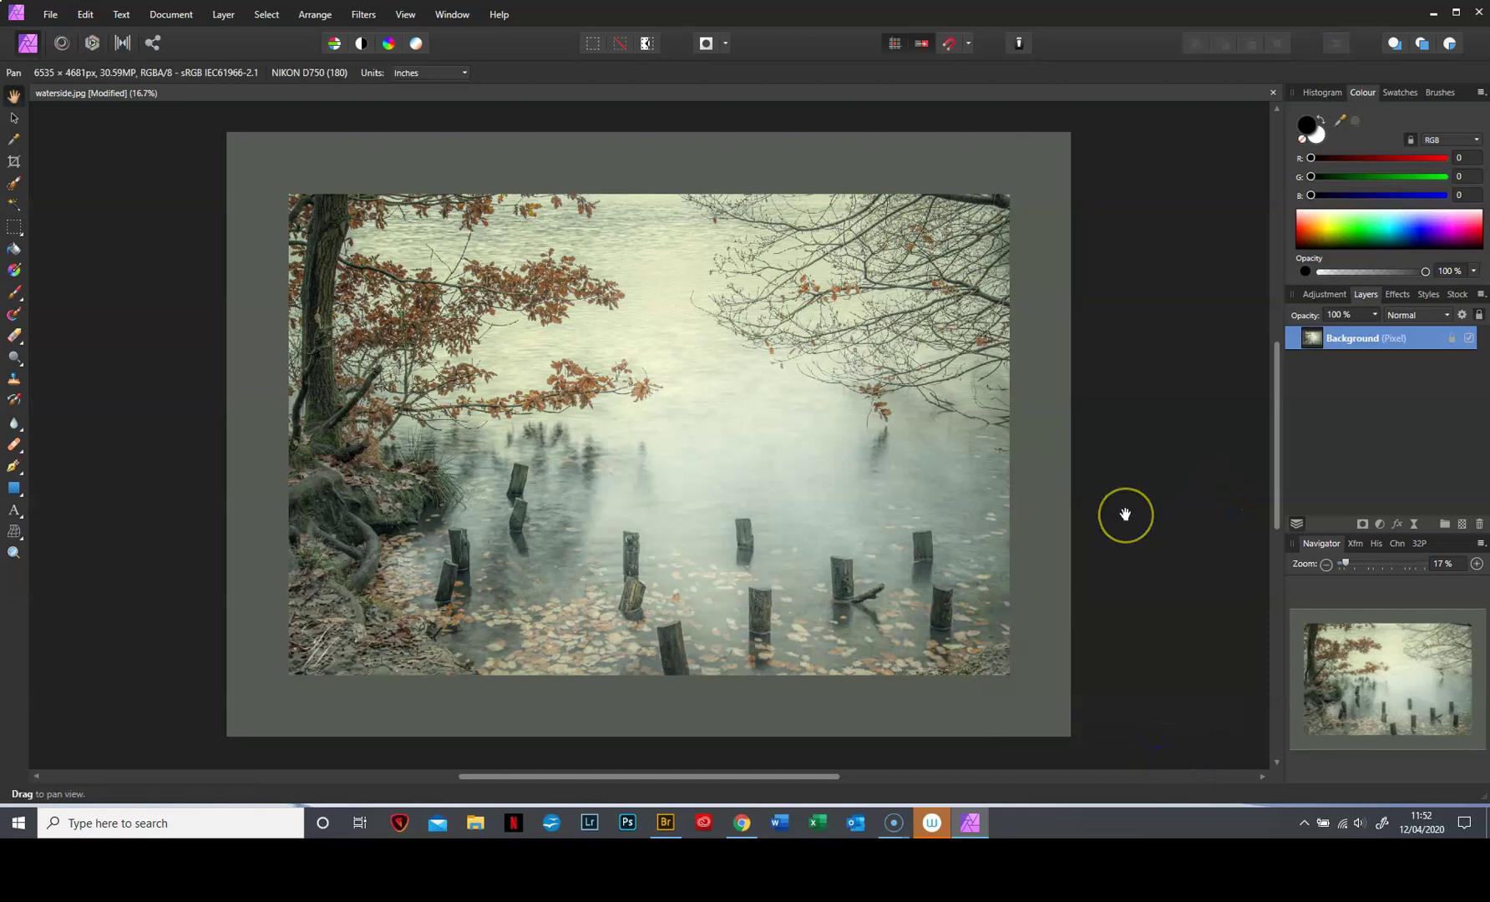